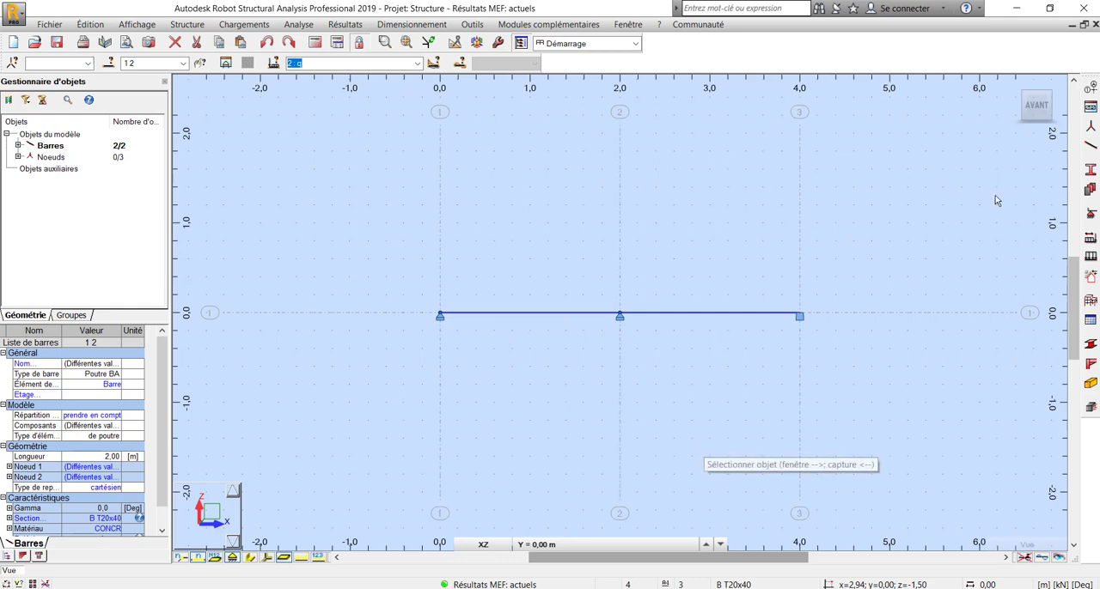
# Review the T-section definition B T20x40 assigned to bars 1 and 2, leaving the section definitions as they are
pyautogui.click(1091, 171)
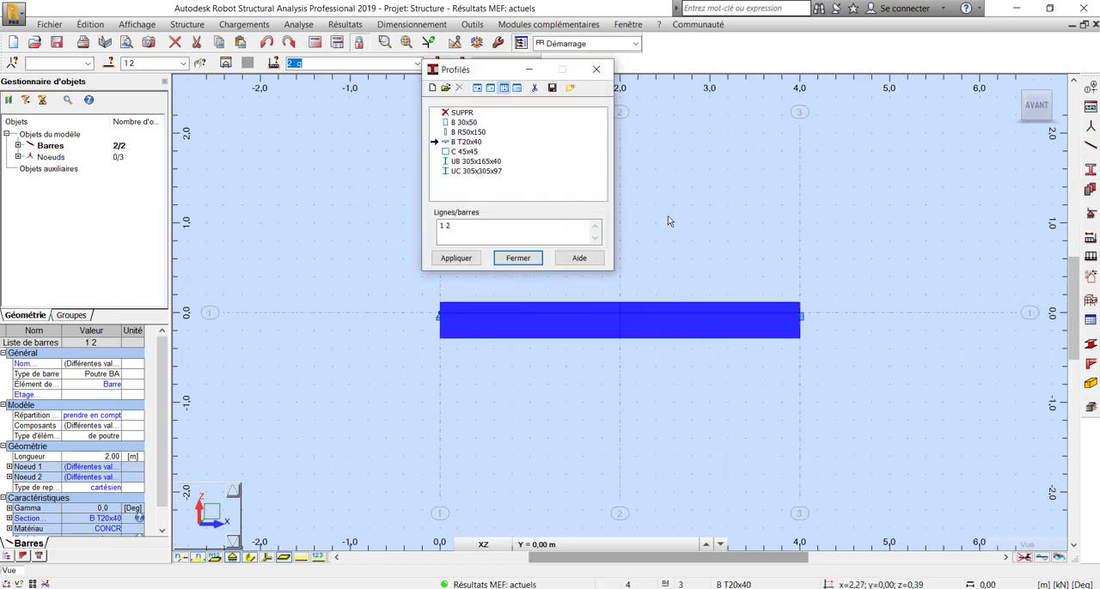
pyautogui.click(436, 89)
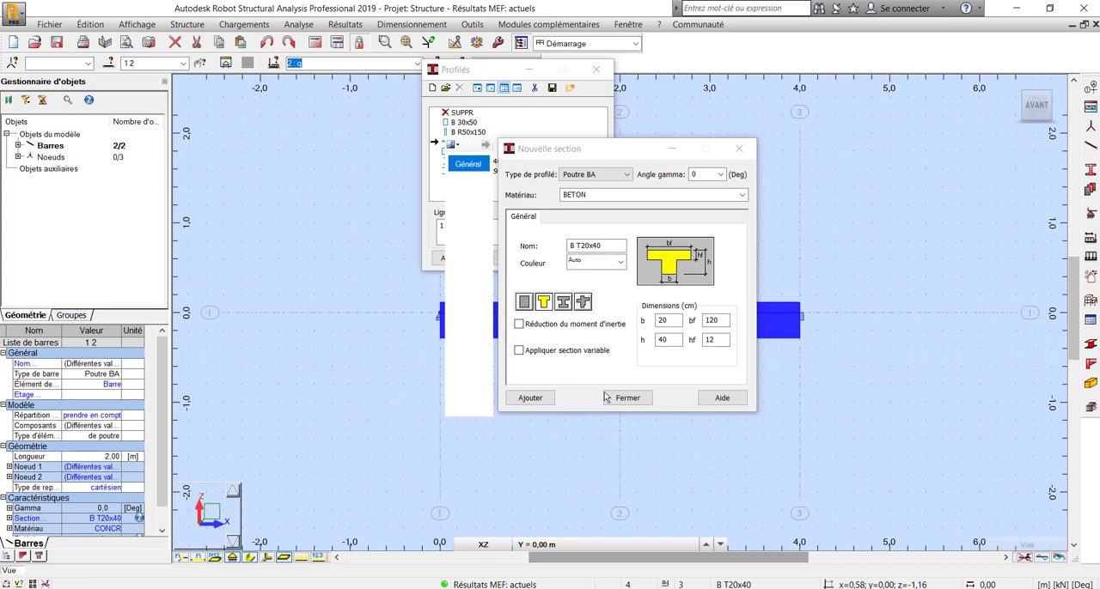
pyautogui.click(629, 397)
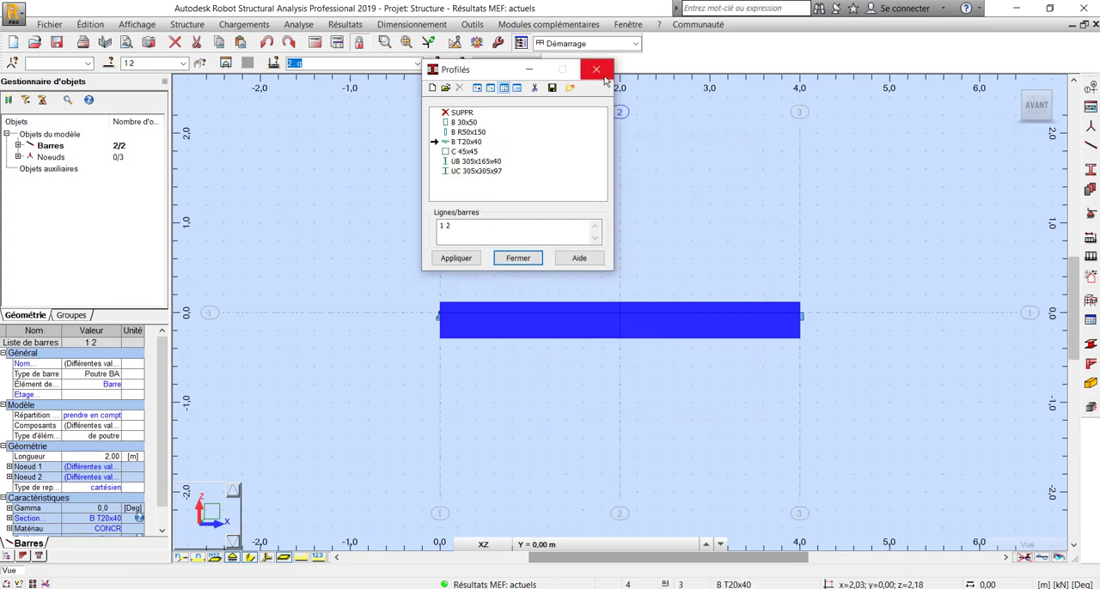
pyautogui.click(518, 259)
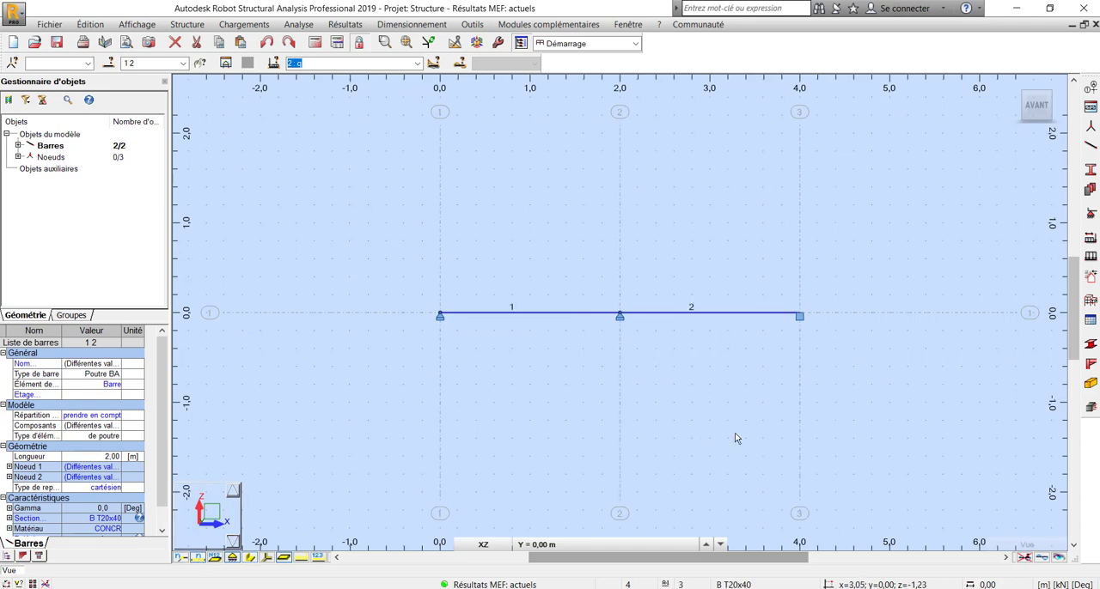
# Load the two bars into the reinforced concrete beam design using the manual combinations elu (ELU) and rels (ELS)
pyautogui.click(1095, 413)
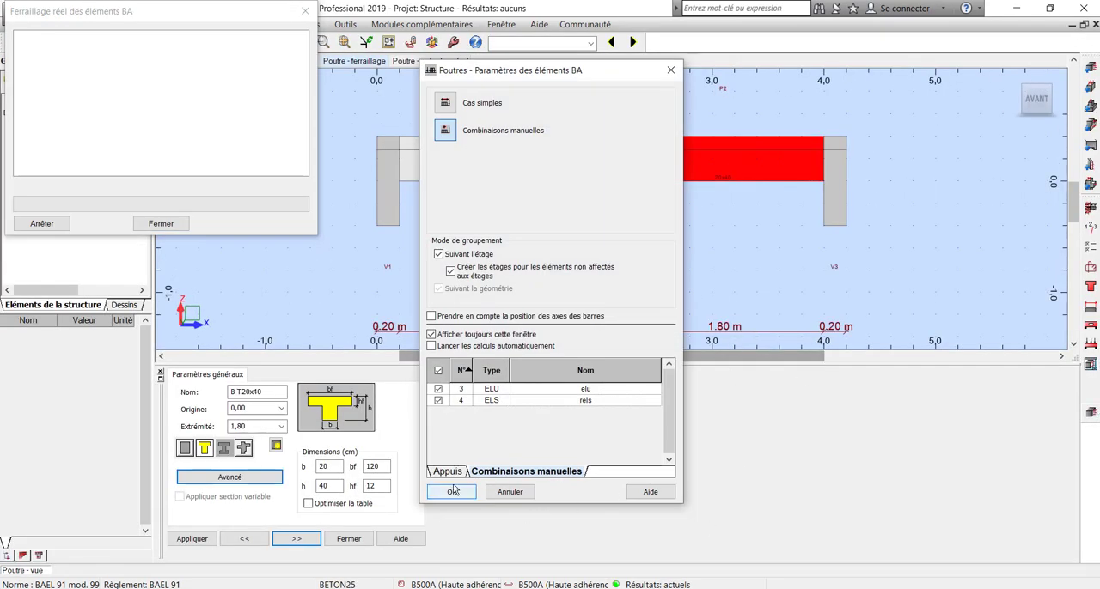
pyautogui.click(451, 493)
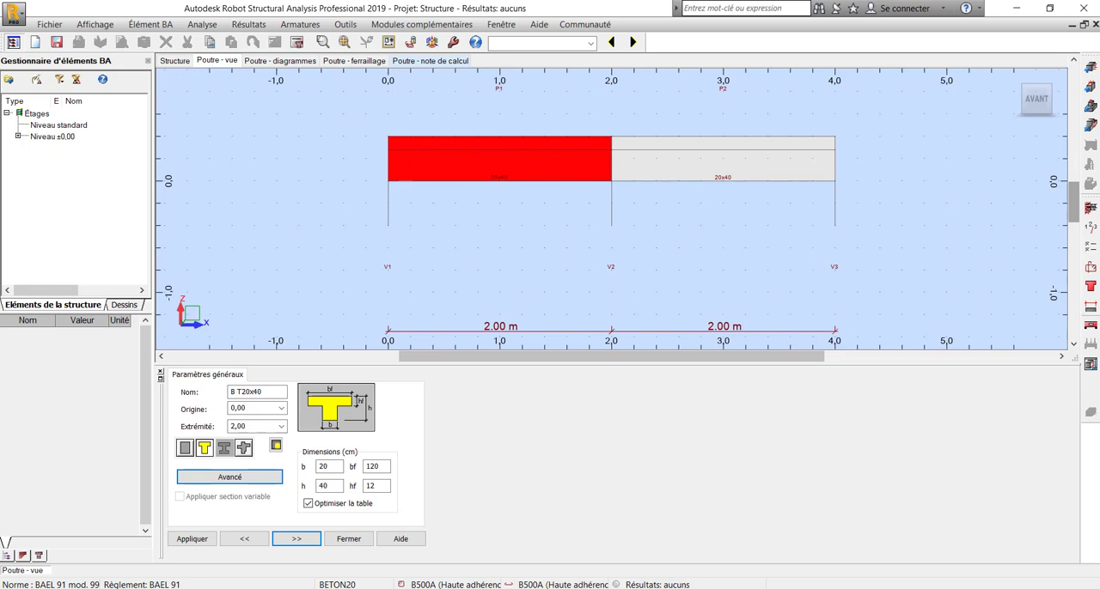
# Set both support widths of span P1 and the right support width of span P2 to 0.2 m
pyautogui.click(1090, 307)
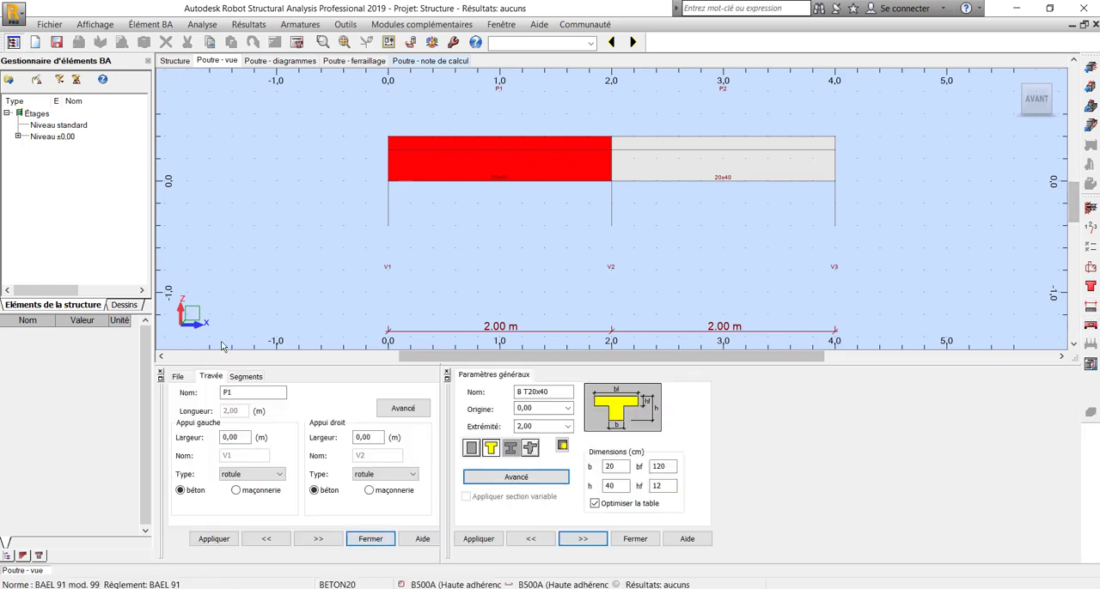
pyautogui.click(243, 439)
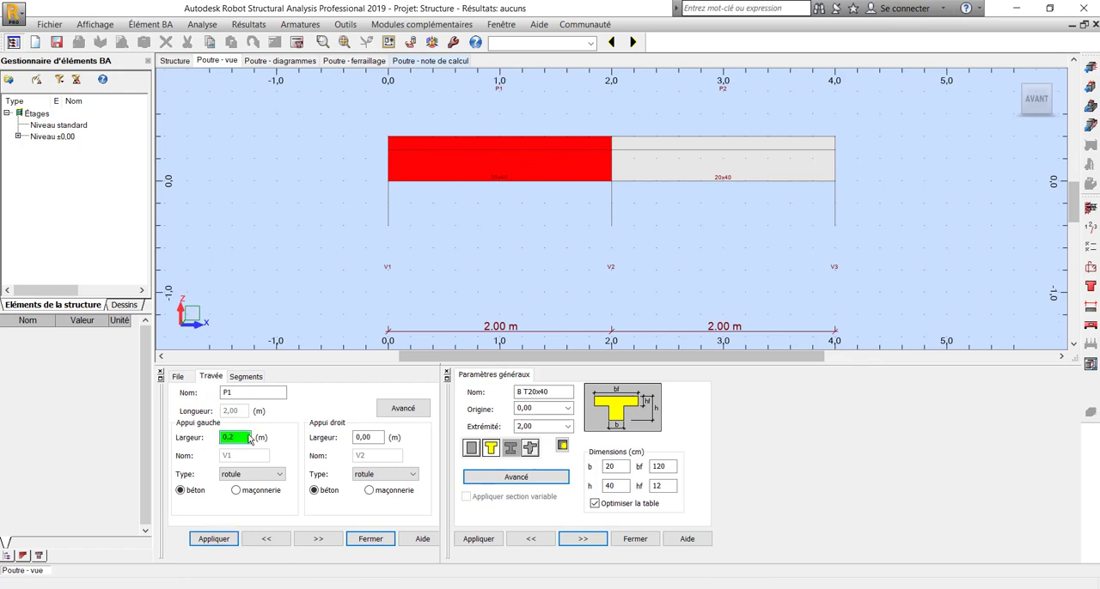
pyautogui.click(368, 438)
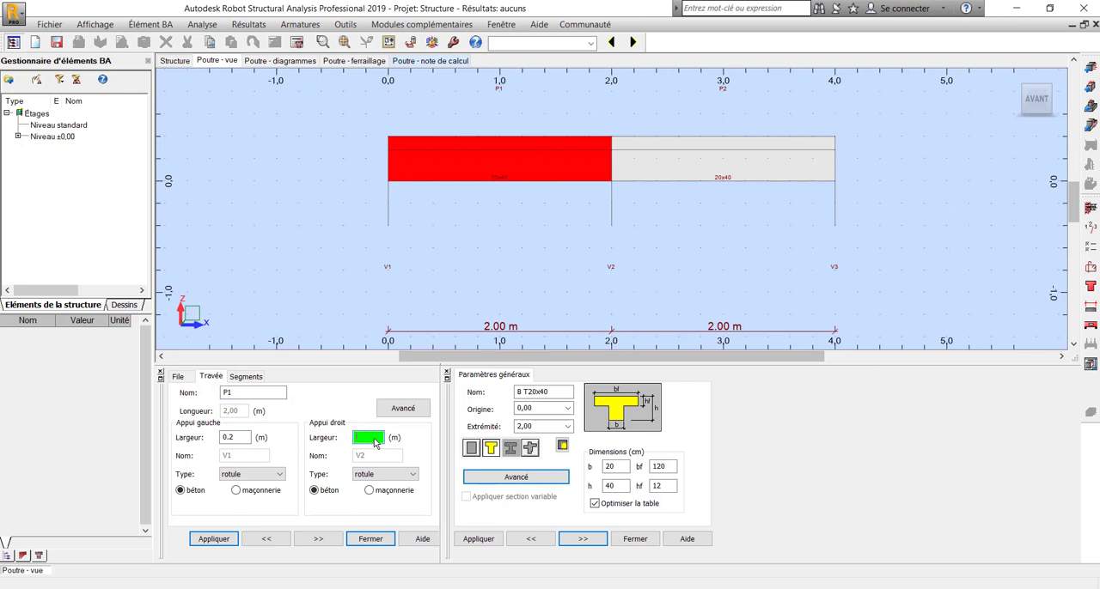
pyautogui.click(214, 539)
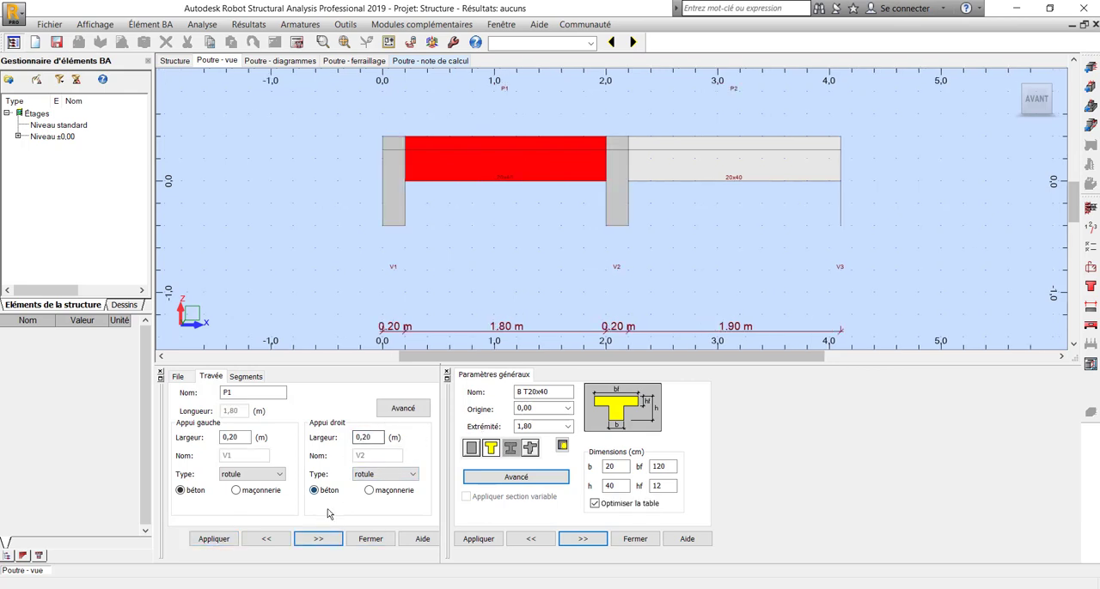
pyautogui.click(208, 541)
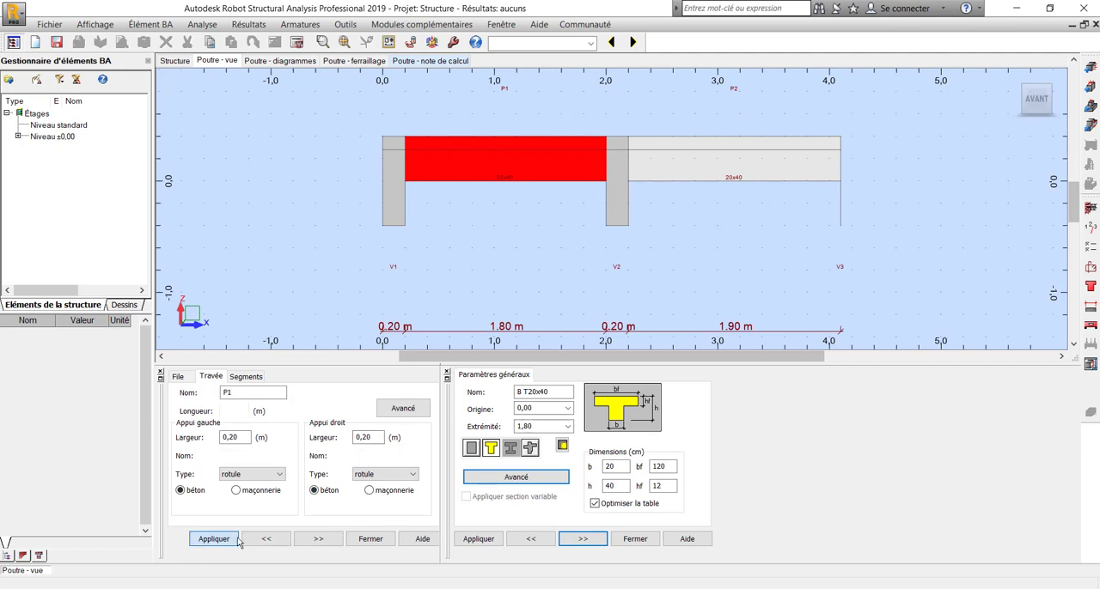
pyautogui.click(322, 539)
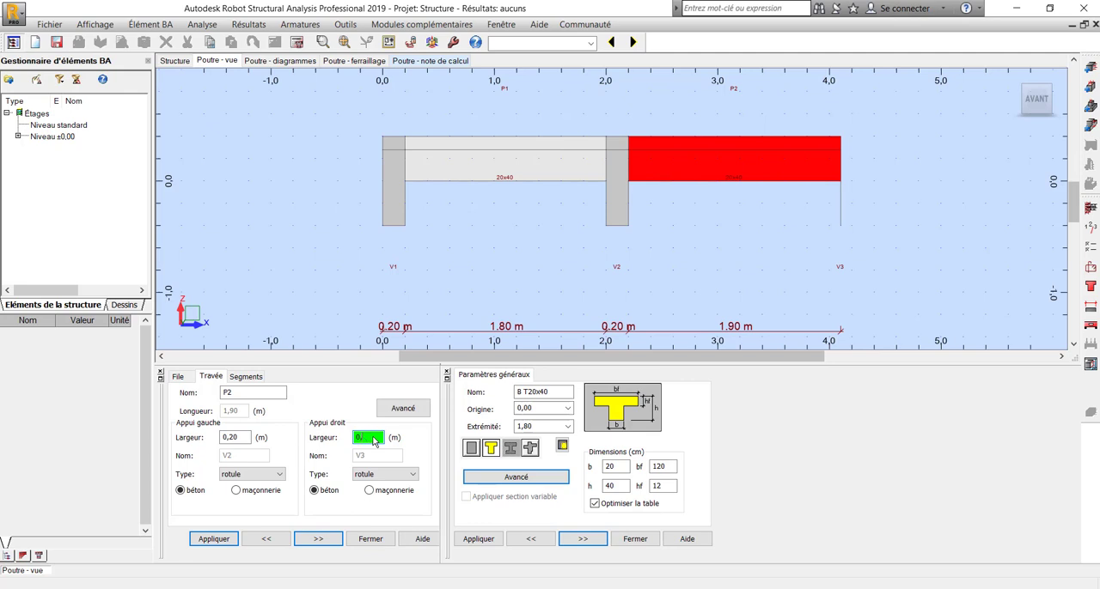
pyautogui.press('Return')
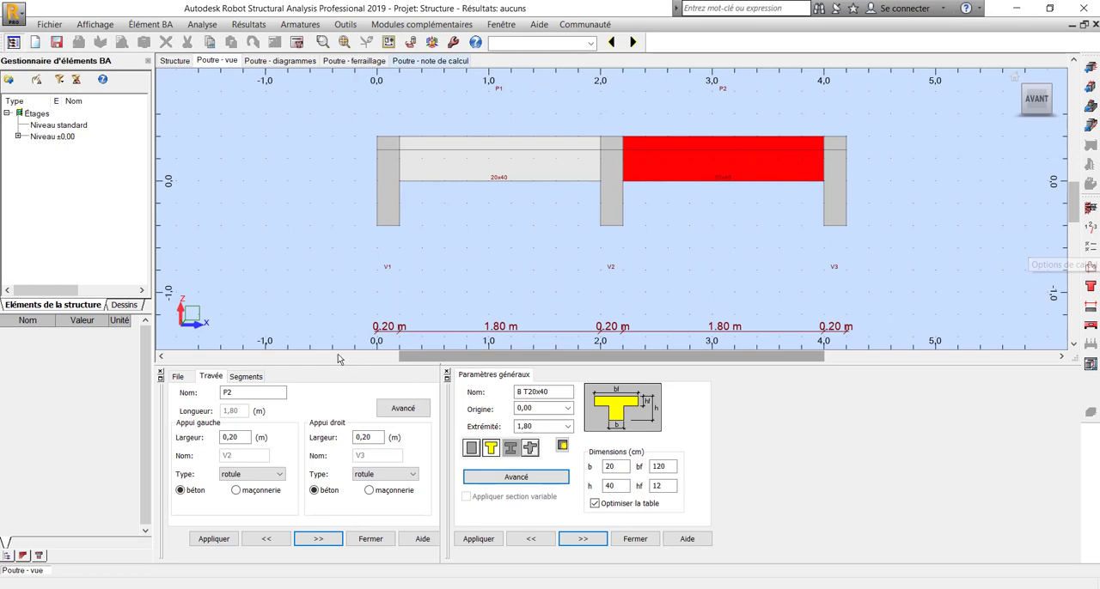
# Review the BAEL 91 calculation options for concrete, longitudinal steel and transversal steel, and accept them
pyautogui.click(1090, 246)
pyautogui.click(407, 97)
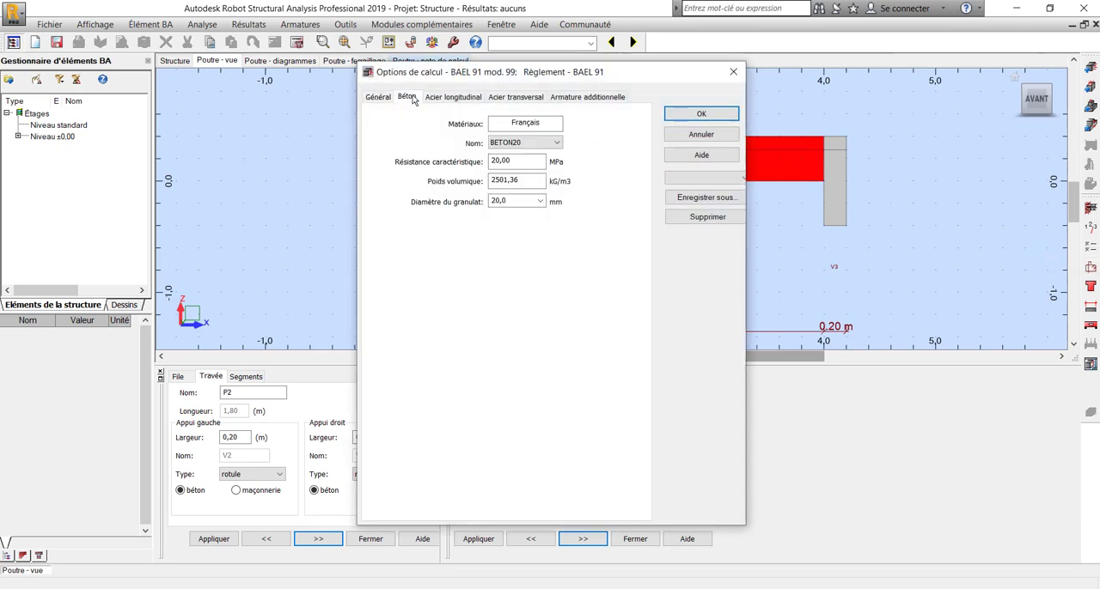
pyautogui.click(470, 99)
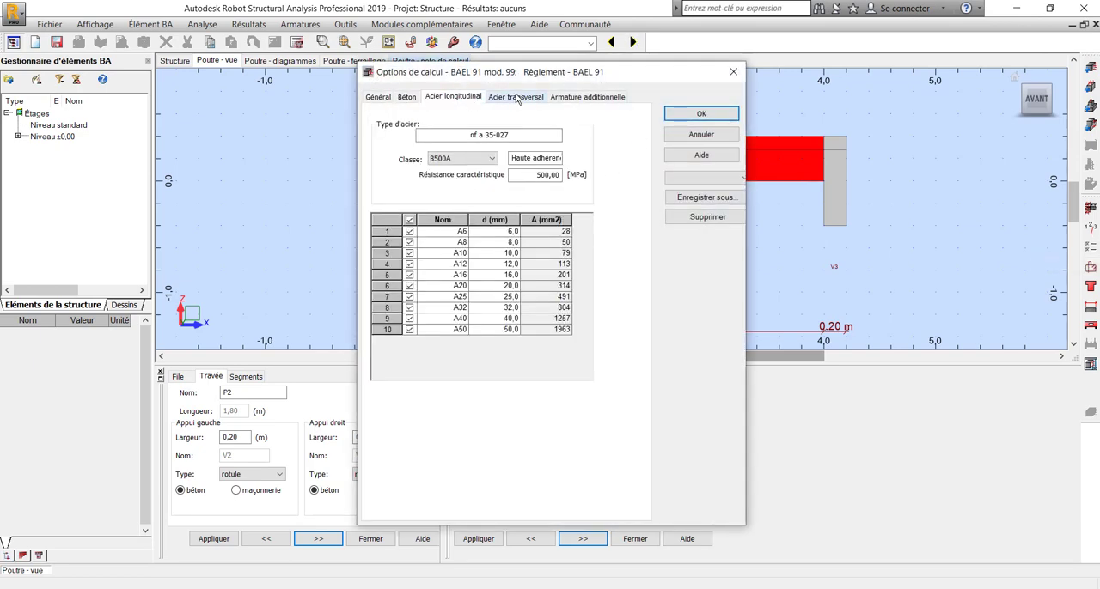
pyautogui.click(516, 97)
pyautogui.click(700, 114)
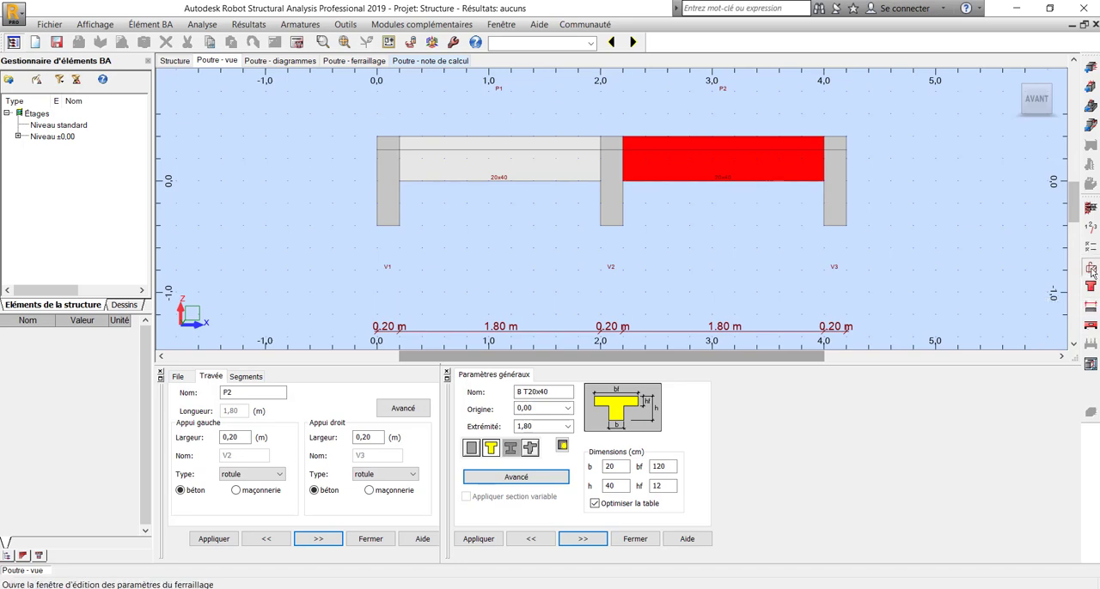
# Set the beam reinforcement to Par file, check the bottom, top and transversal bar settings, and accept the layout
pyautogui.click(410, 42)
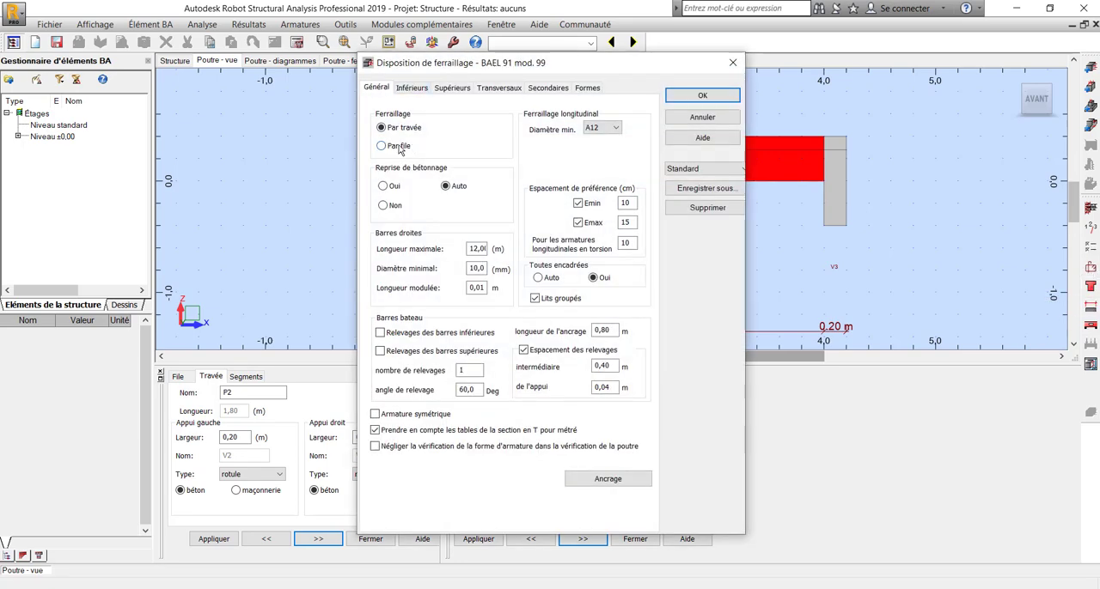
pyautogui.click(383, 146)
pyautogui.click(411, 87)
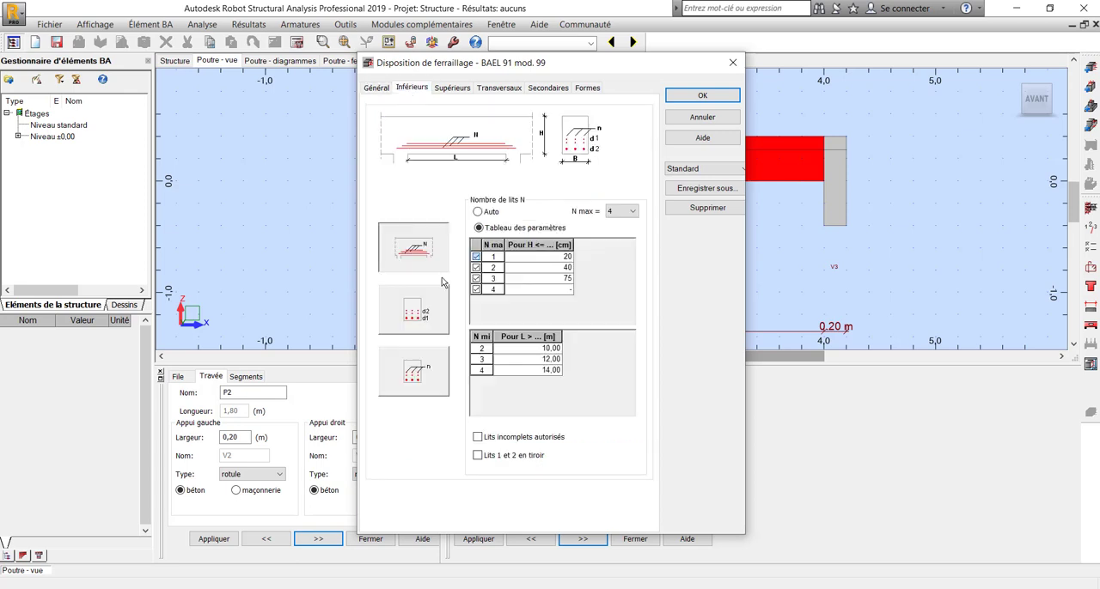
pyautogui.click(502, 440)
pyautogui.click(478, 455)
pyautogui.click(498, 91)
pyautogui.click(464, 91)
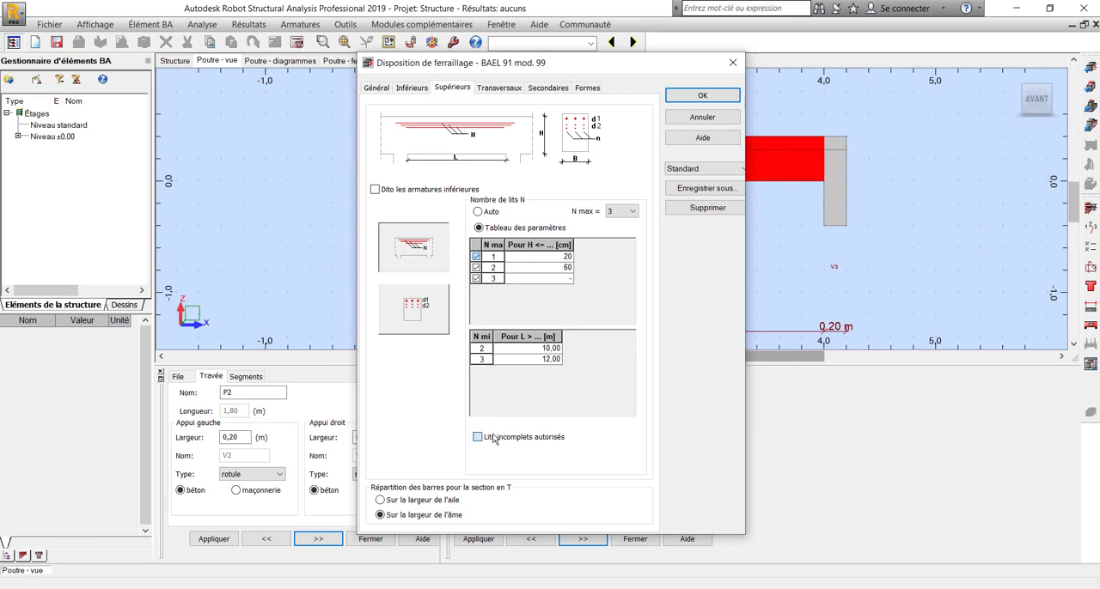
pyautogui.click(516, 92)
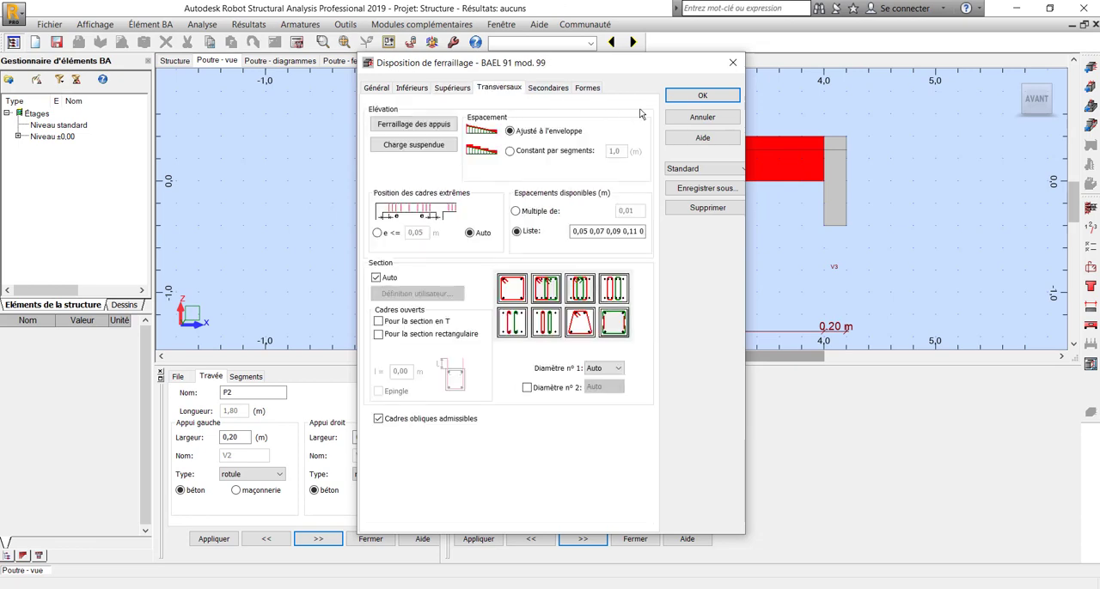
pyautogui.click(702, 96)
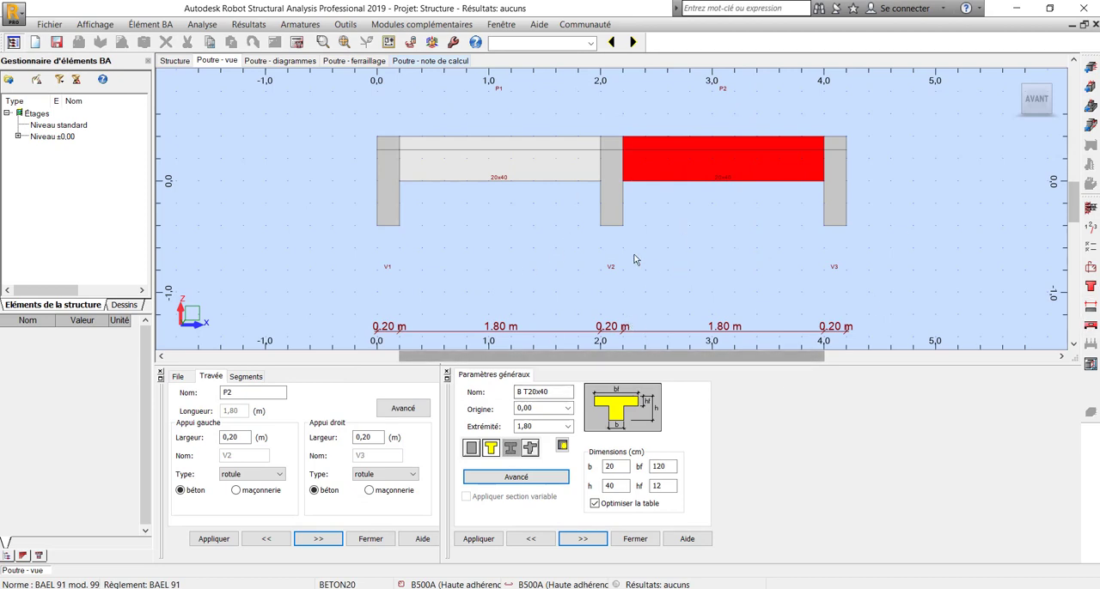
# Review the beam drawing parameters for bar description and reinforcement table, and accept them
pyautogui.click(297, 42)
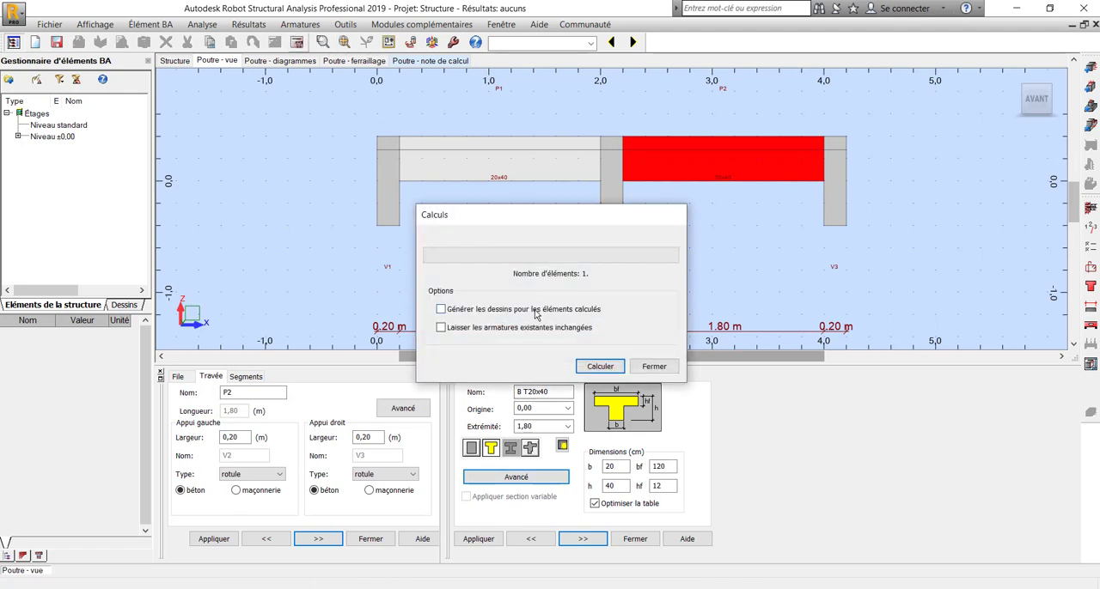
pyautogui.click(654, 366)
pyautogui.click(202, 24)
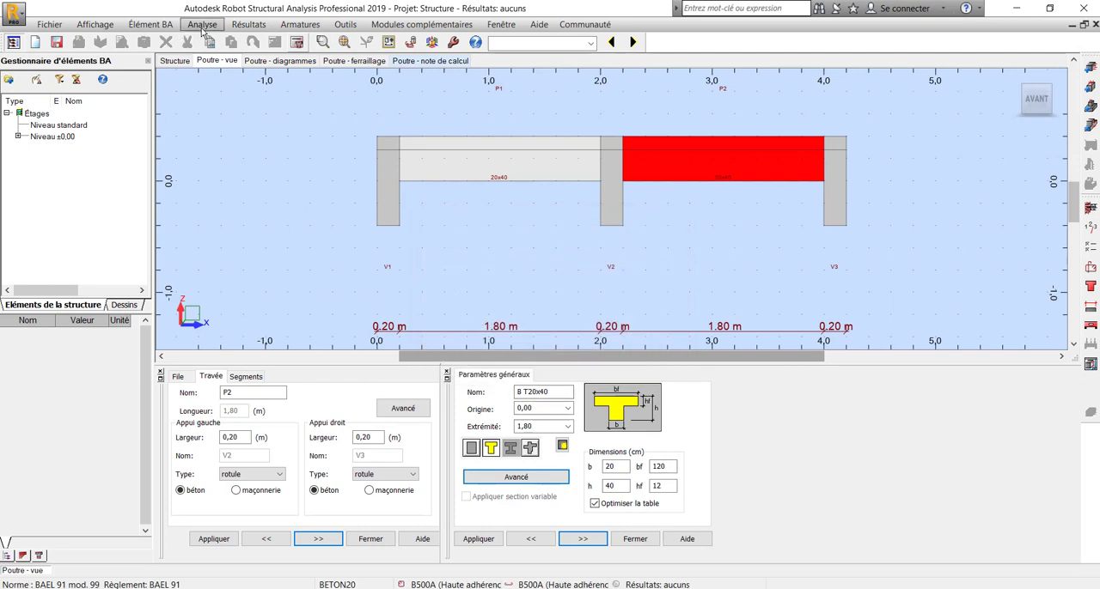
pyautogui.click(258, 183)
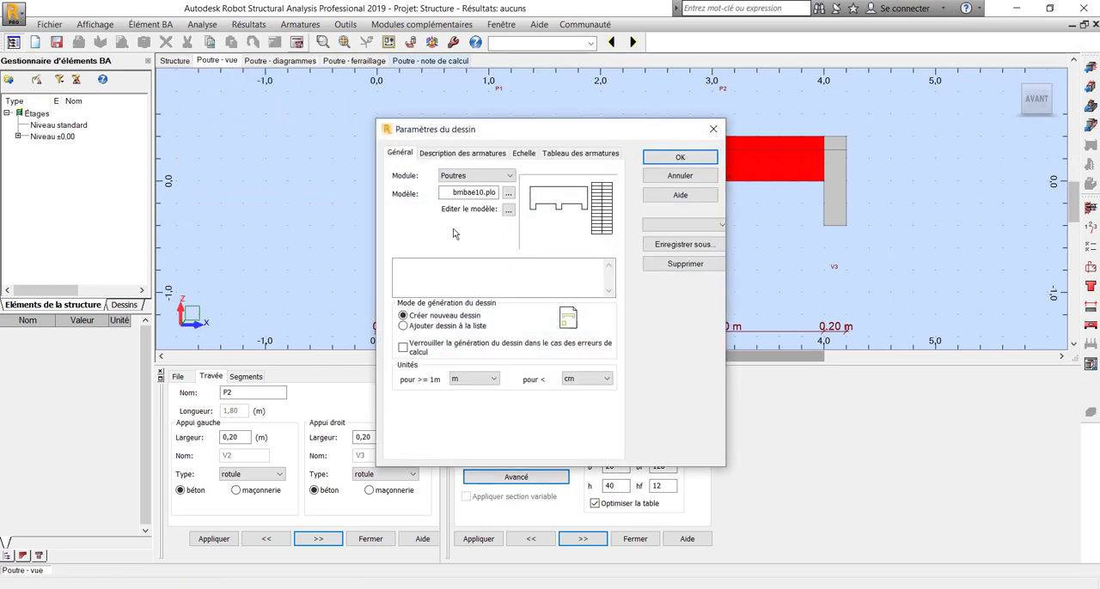
pyautogui.click(466, 154)
pyautogui.click(568, 157)
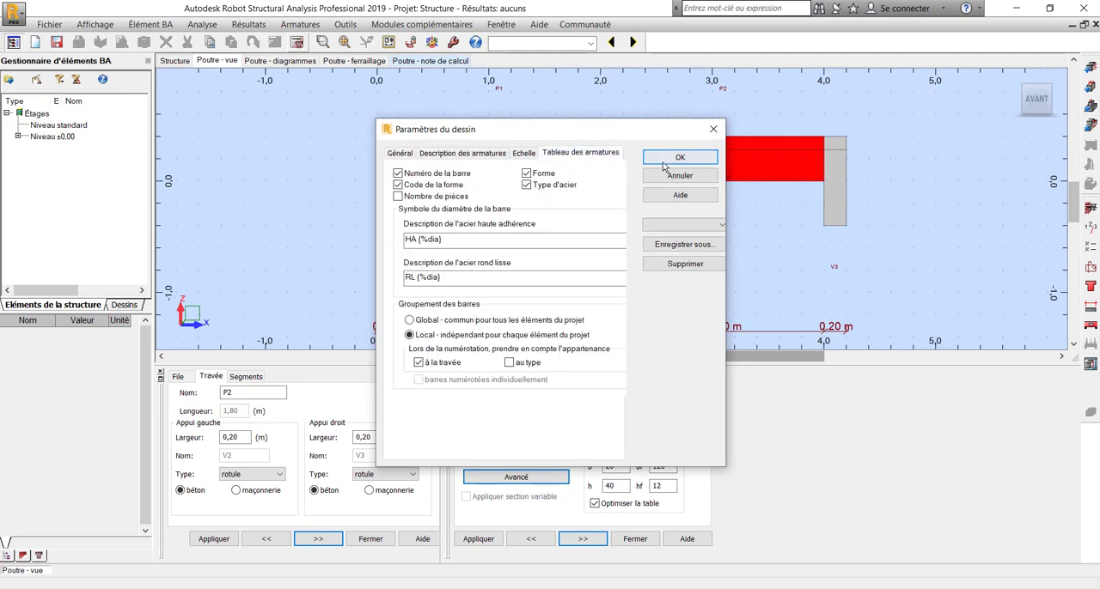
pyautogui.click(678, 158)
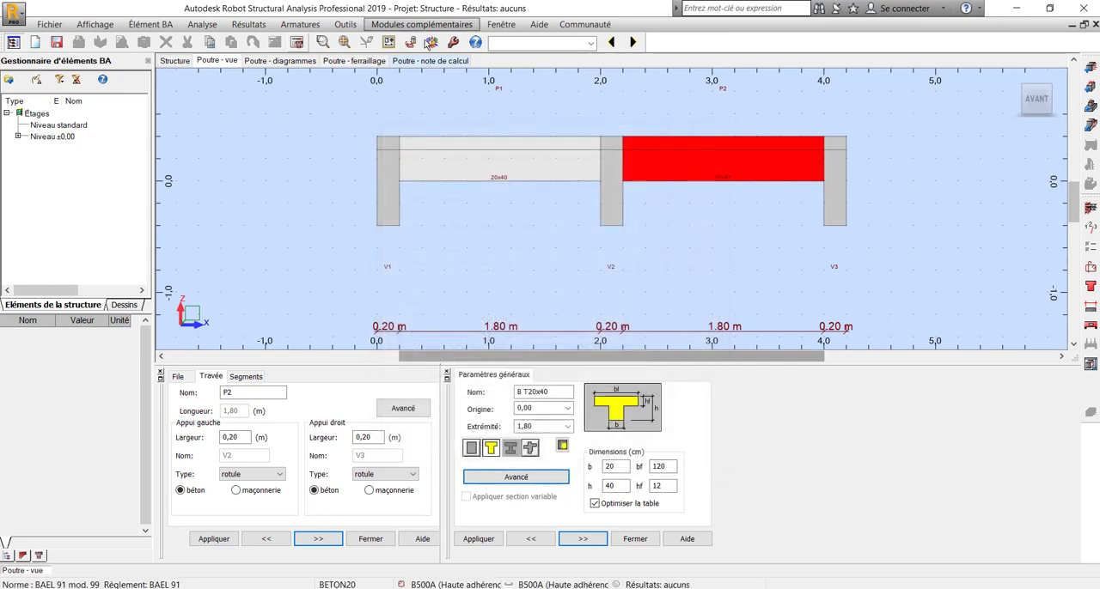
# Calculate the beam's reinforcement and print its execution drawing to the PDF file pt.pdf on the desktop
pyautogui.click(298, 46)
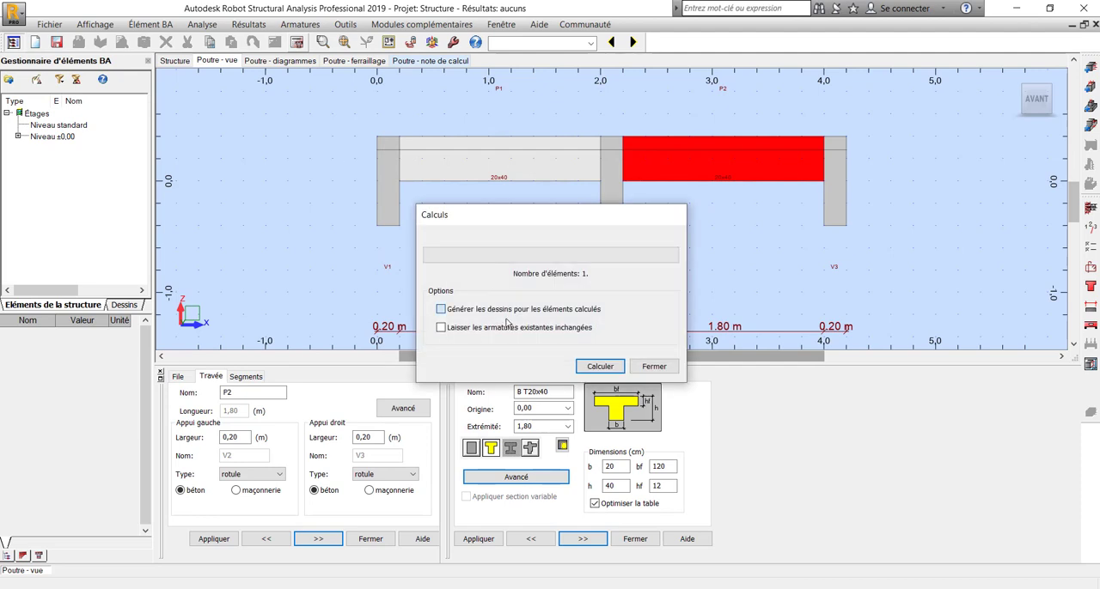
pyautogui.click(596, 367)
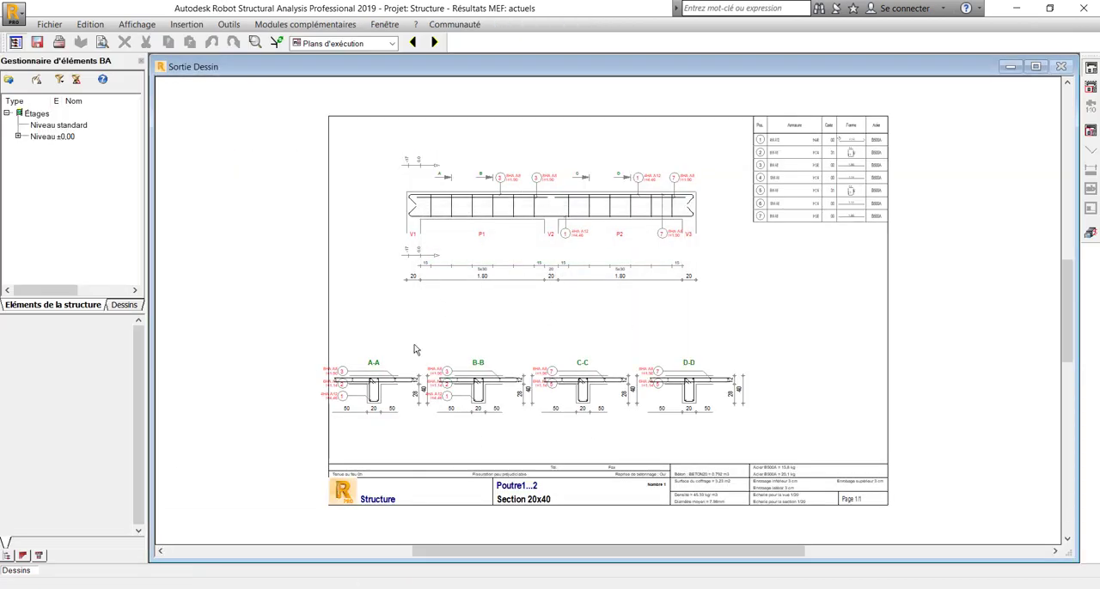
pyautogui.click(59, 42)
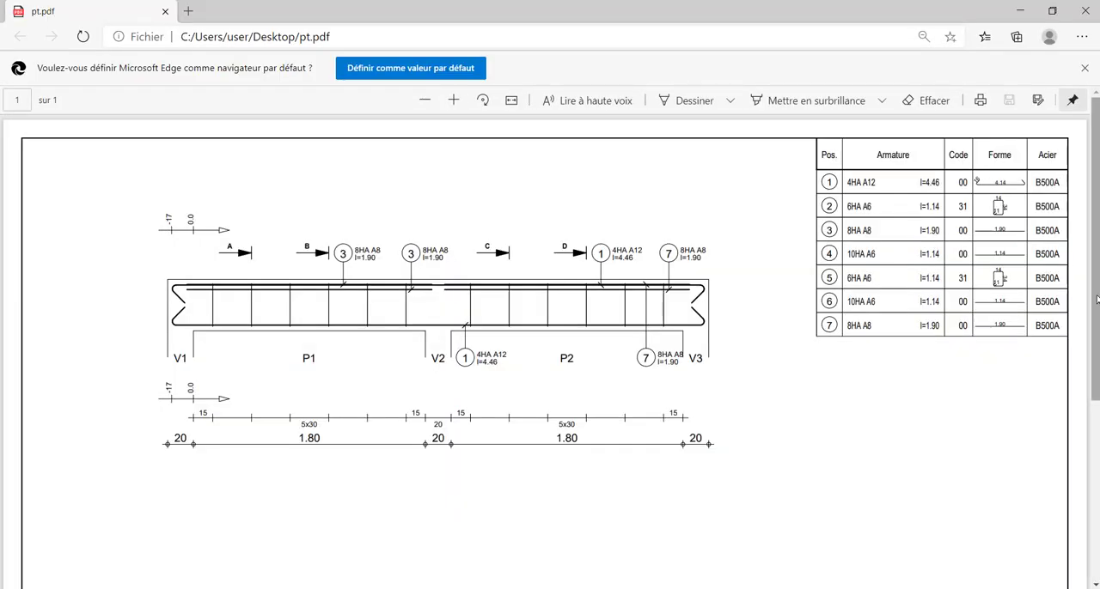
# Examine the beam elevation, cross-sections and bar table in the exported PDF, and return to the structural analysis program
pyautogui.scroll(-5, 452, 275)
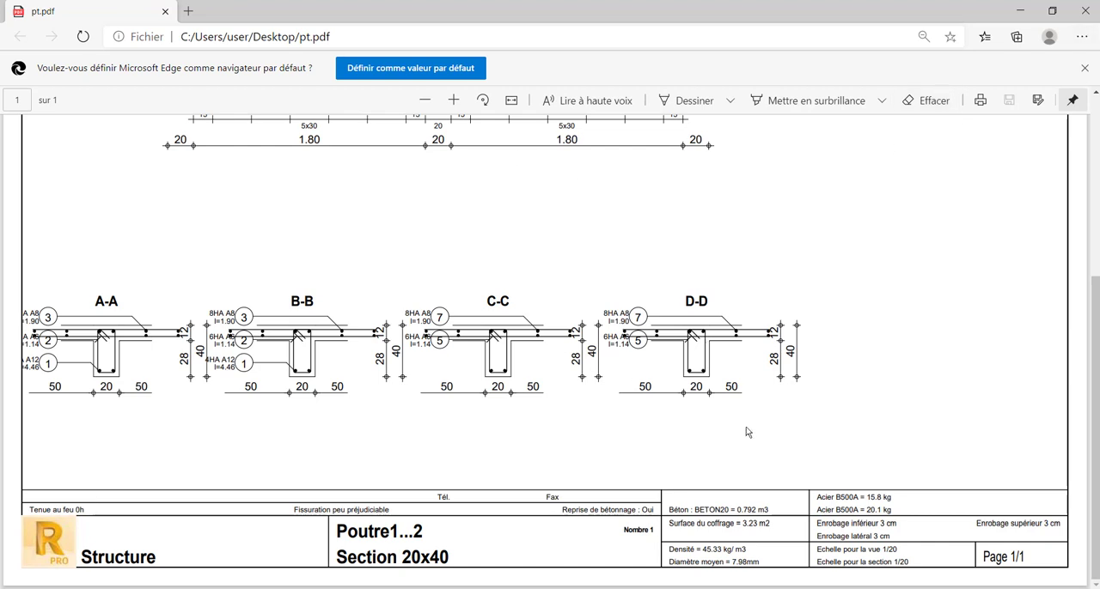
pyautogui.scroll(3, 1093, 429)
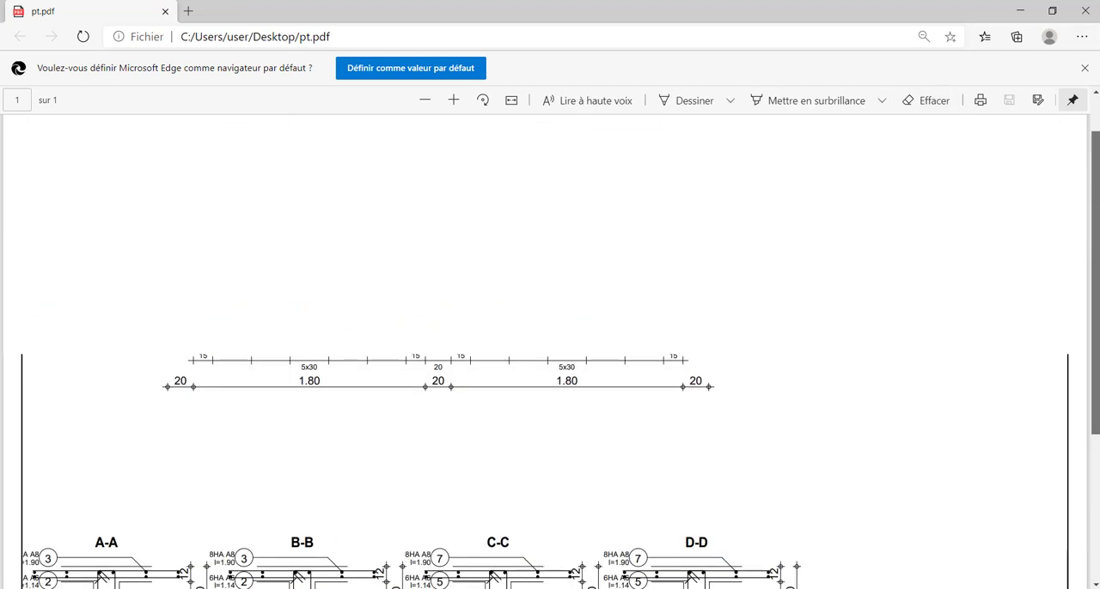
pyautogui.moveTo(1095, 288); pyautogui.dragTo(1096, 250)
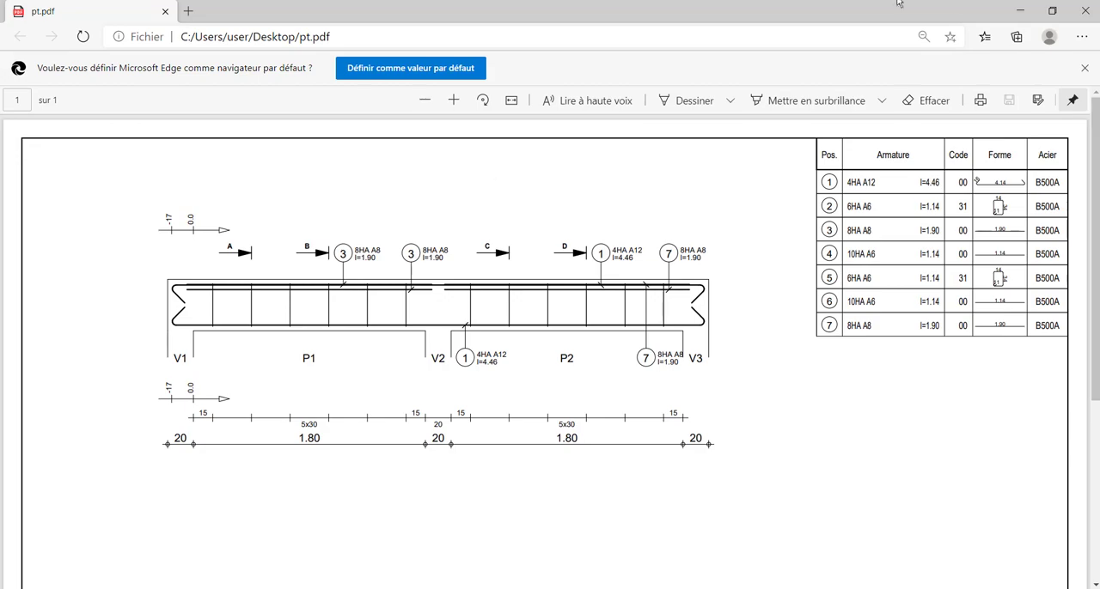
pyautogui.click(1020, 10)
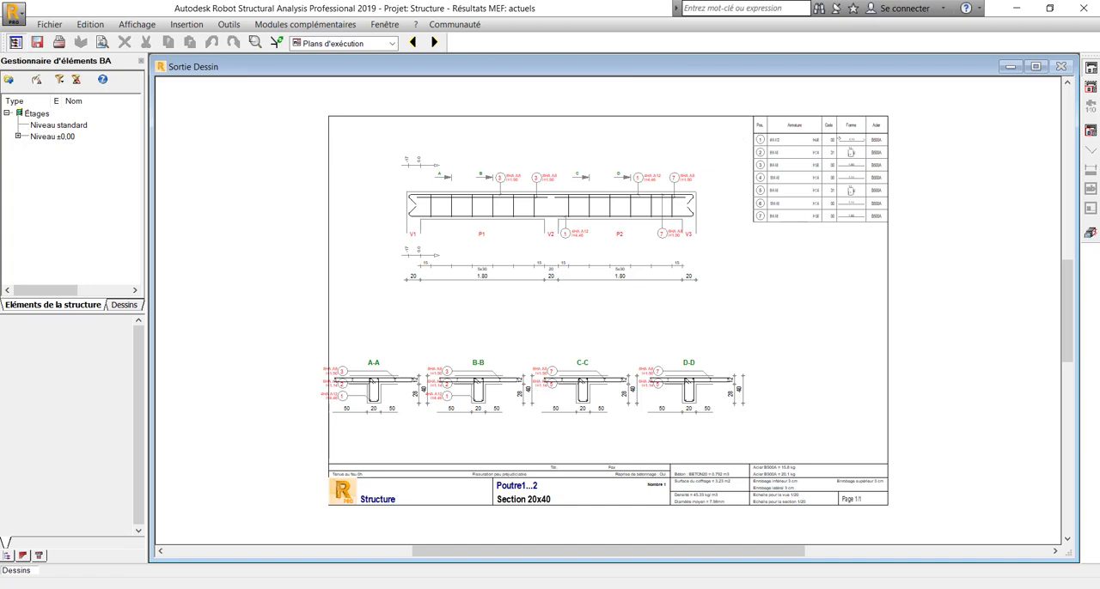
# Open the beam's reinforcement view and examine the bar layout of both spans in 3D from several angles
pyautogui.click(1090, 234)
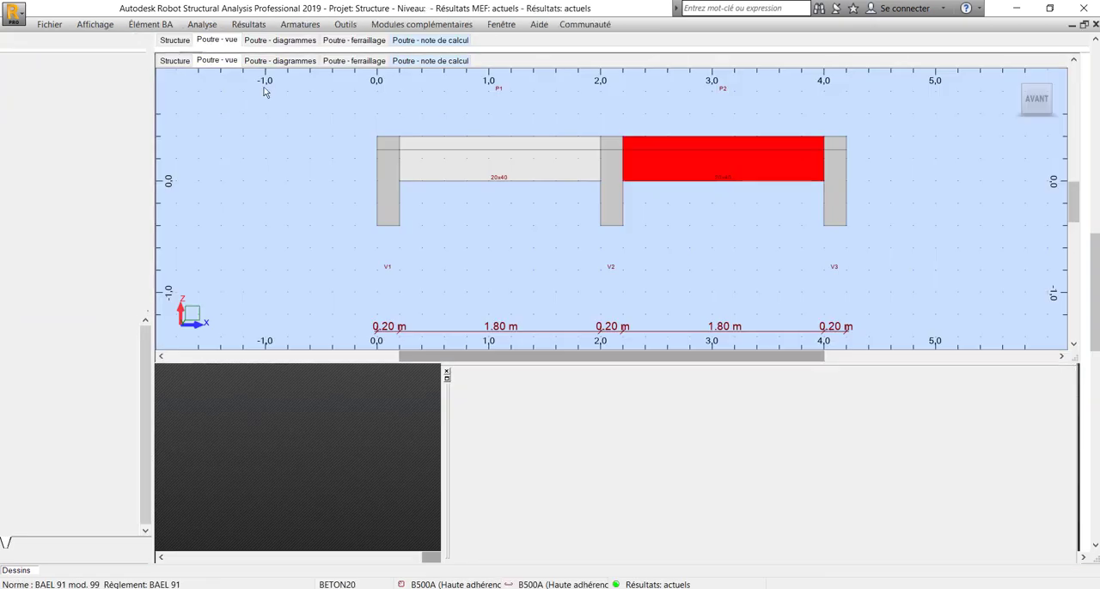
pyautogui.click(354, 60)
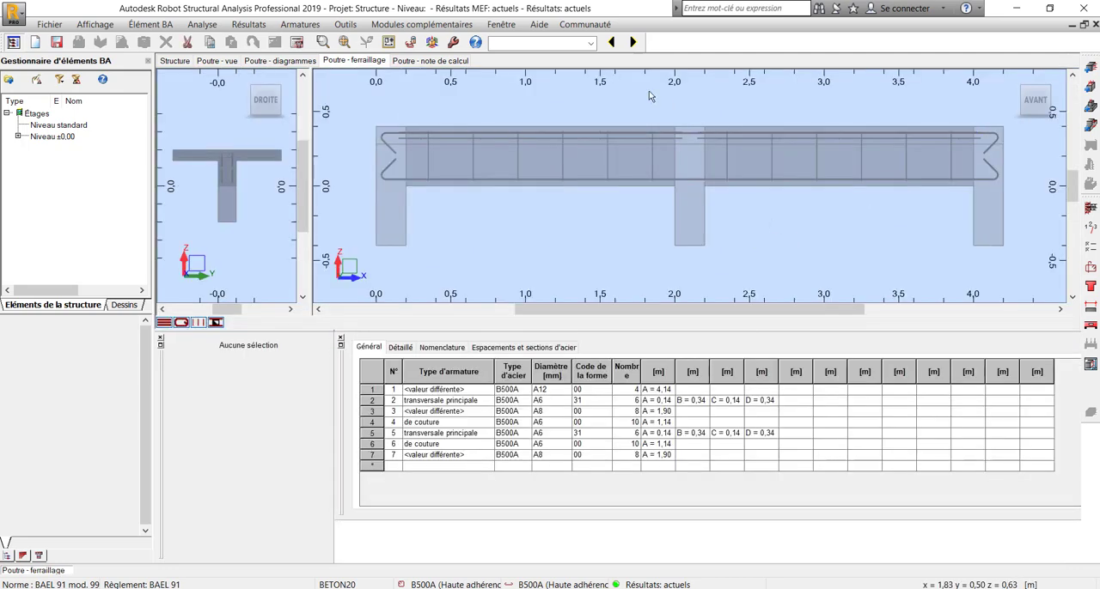
pyautogui.click(1013, 80)
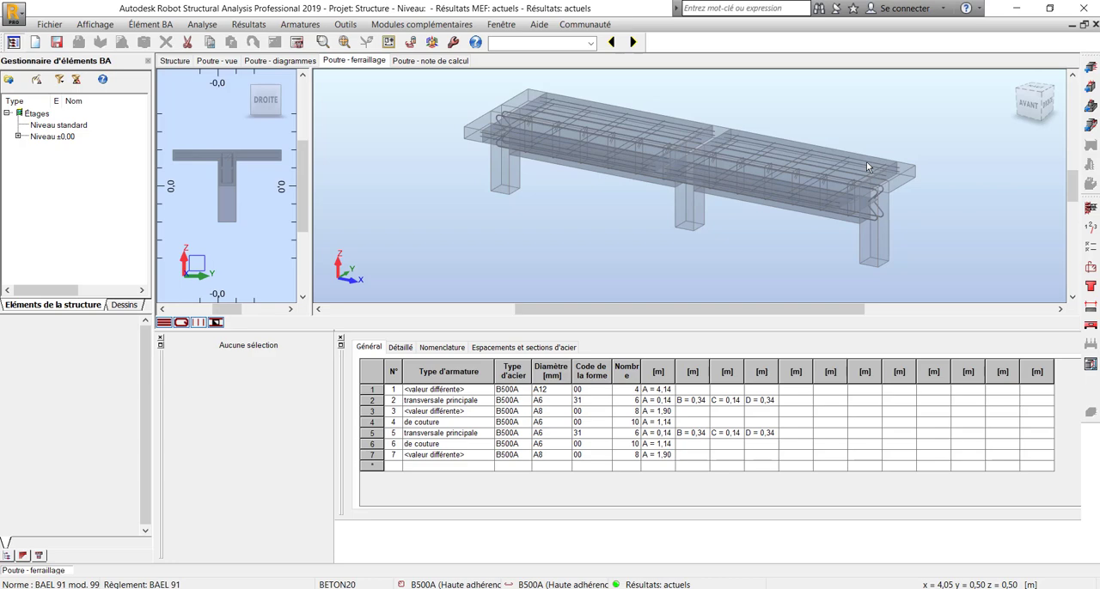
pyautogui.keyDown('shift'); pyautogui.moveTo(866, 163); pyautogui.dragTo(888, 143, button='middle'); pyautogui.keyUp('shift')
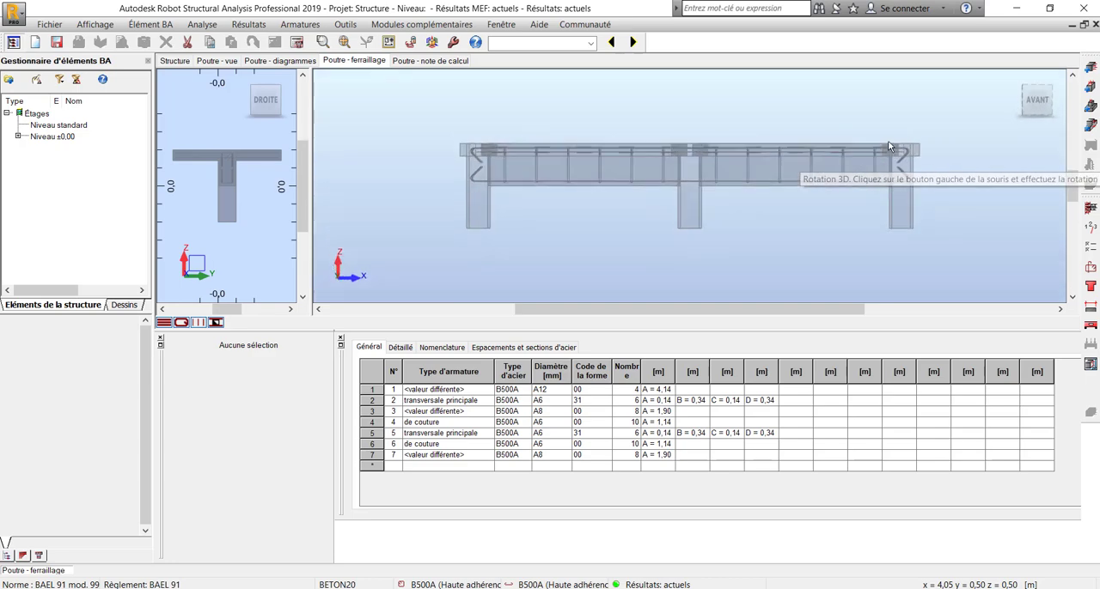
pyautogui.keyDown('shift'); pyautogui.moveTo(648, 218); pyautogui.dragTo(707, 170, button='middle'); pyautogui.keyUp('shift')
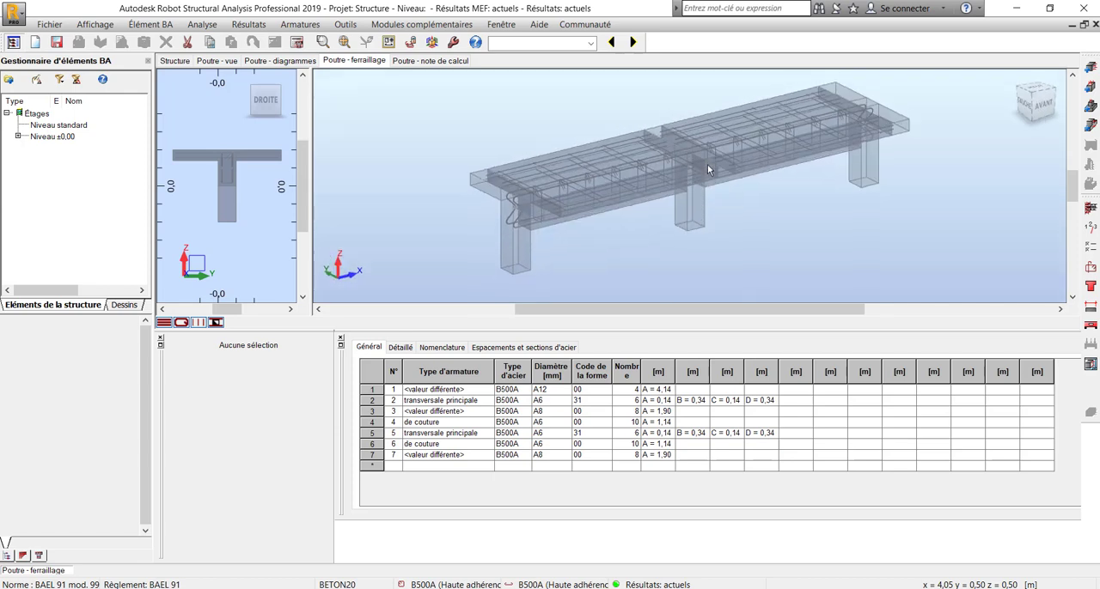
pyautogui.keyDown('shift'); pyautogui.moveTo(592, 185); pyautogui.dragTo(558, 180, button='middle'); pyautogui.keyUp('shift')
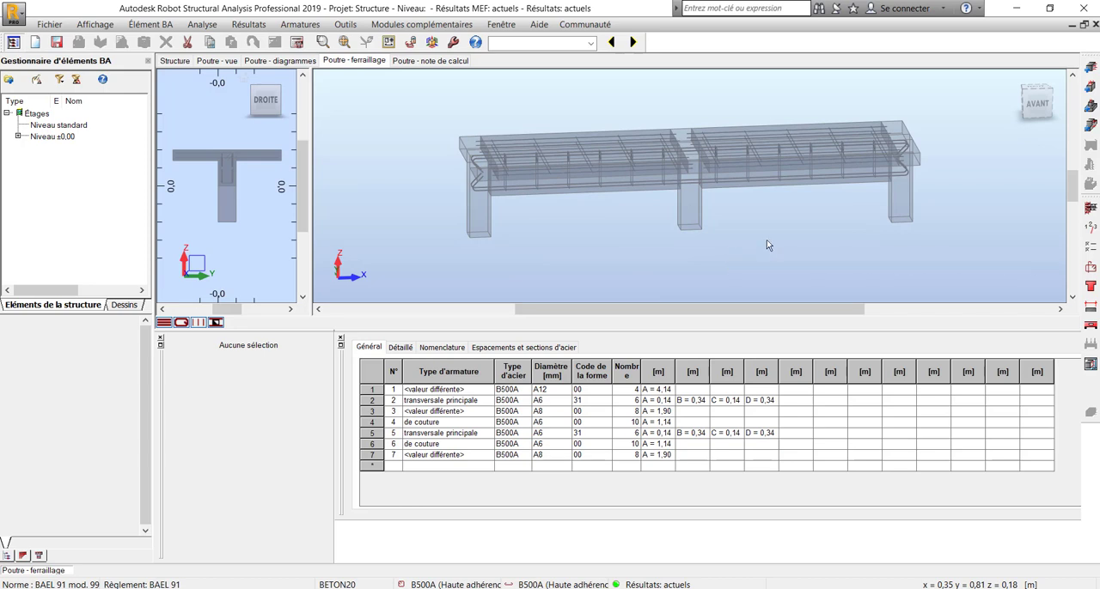
pyautogui.moveTo(768, 243); pyautogui.dragTo(706, 245)
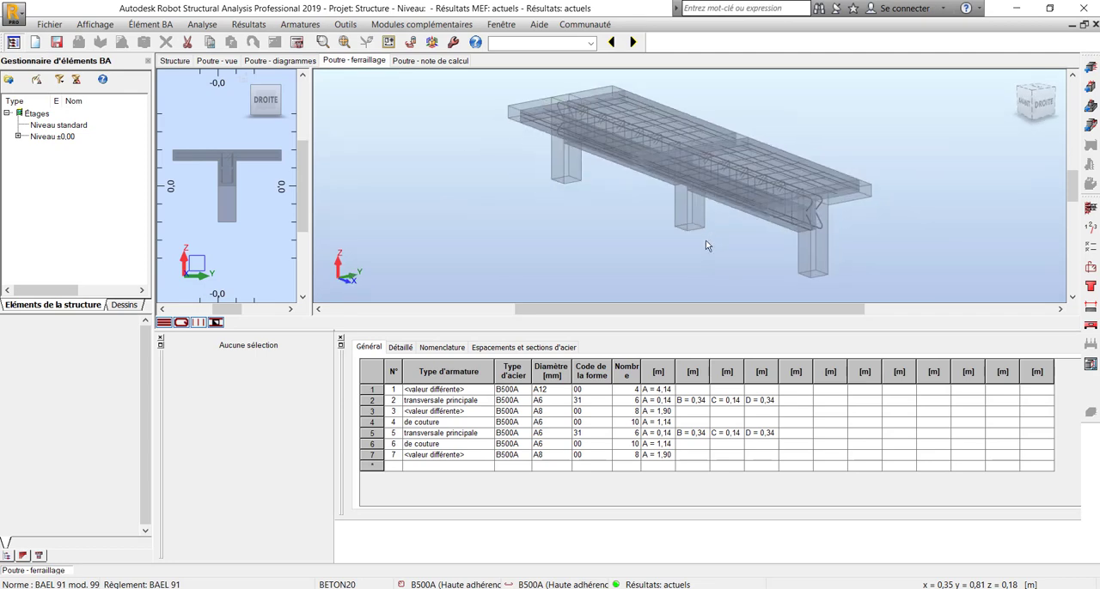